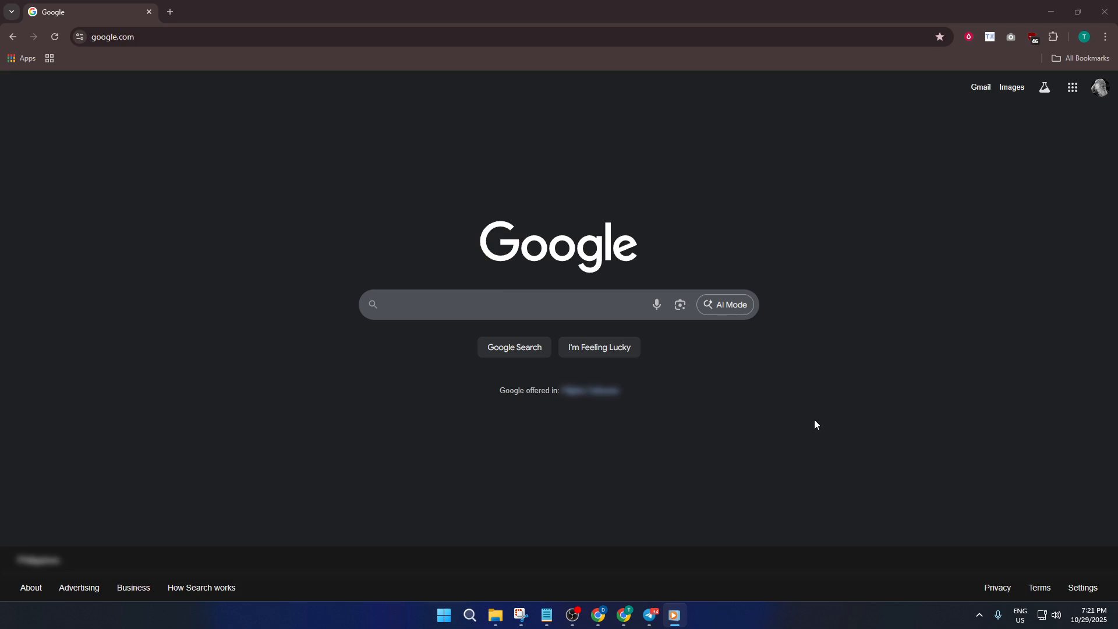
Open Chrome's Delete browsing data dialog, choose All time as the time range, and cancel without deleting anything
{"action": "left_click", "coordinate": [1105, 36]}
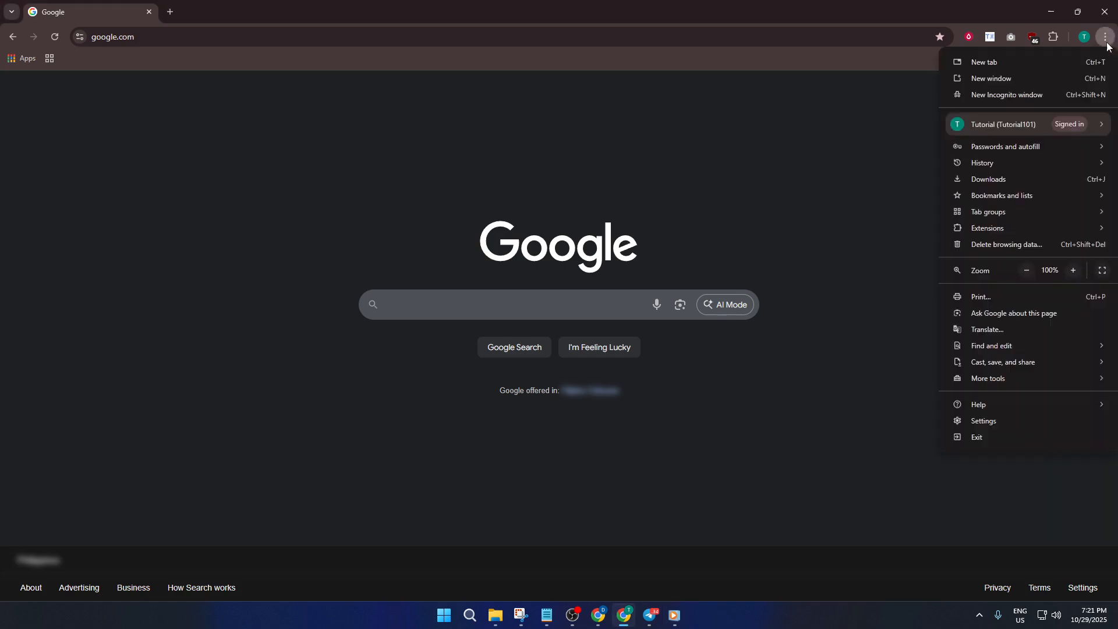
{"action": "left_click", "coordinate": [998, 243]}
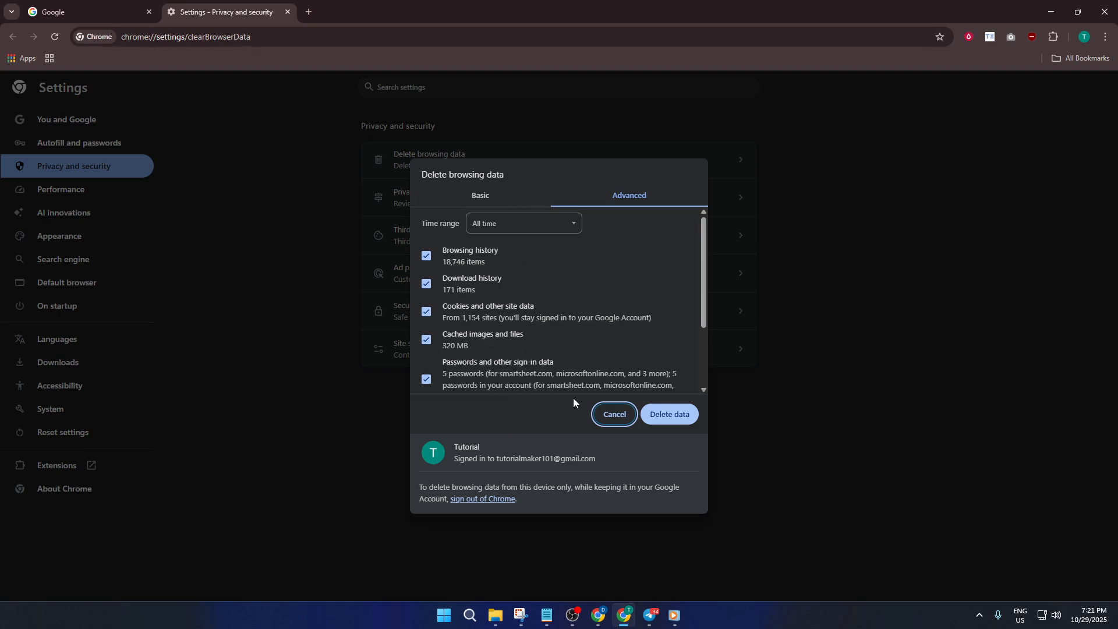
{"action": "left_click", "coordinate": [512, 228]}
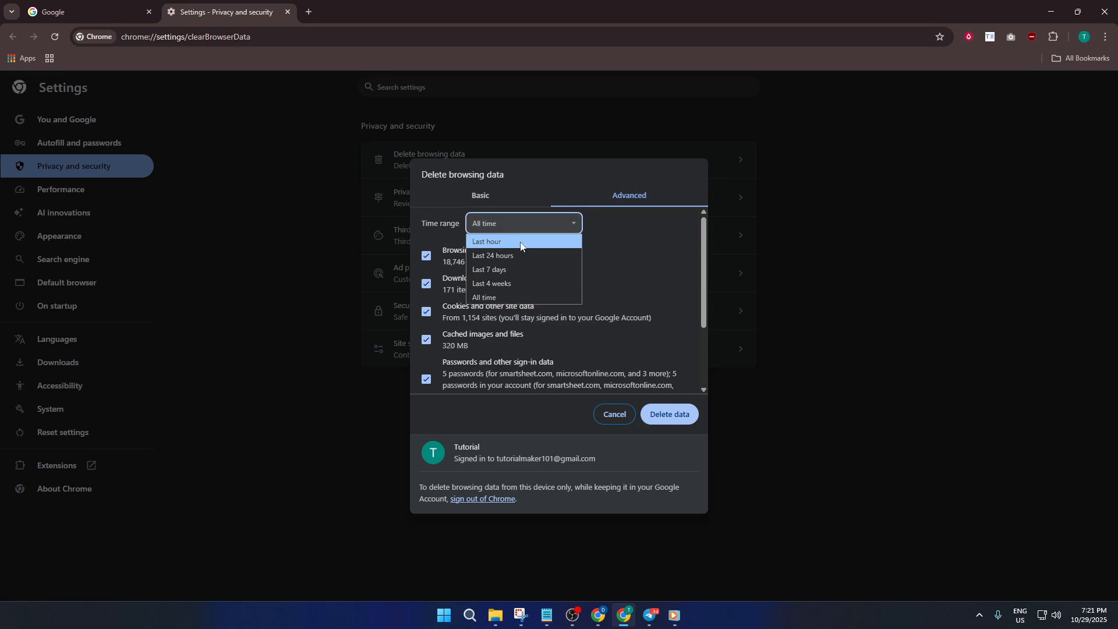
{"action": "left_click", "coordinate": [524, 297]}
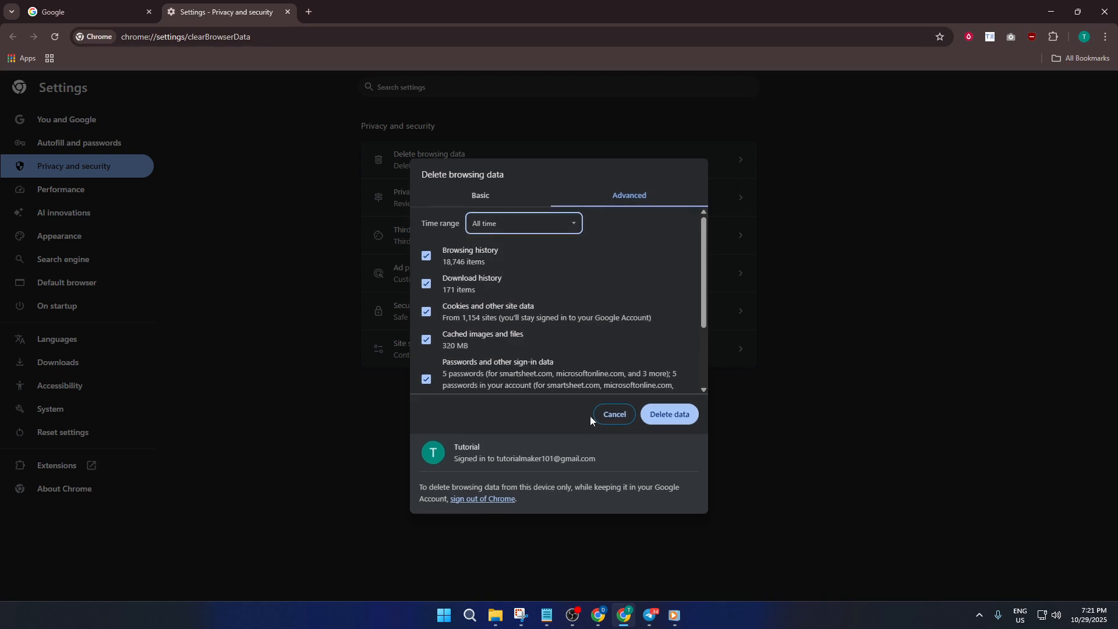
{"action": "left_click", "coordinate": [611, 414]}
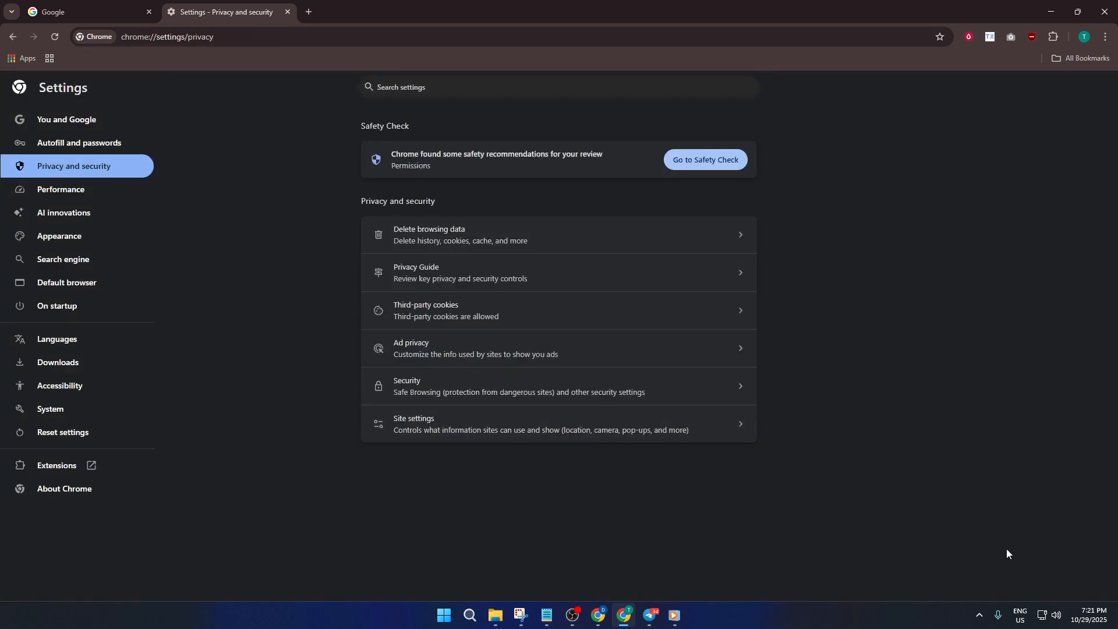
View the Windows Security overview, then close it and Chrome's Settings page
{"action": "left_click", "coordinate": [980, 616]}
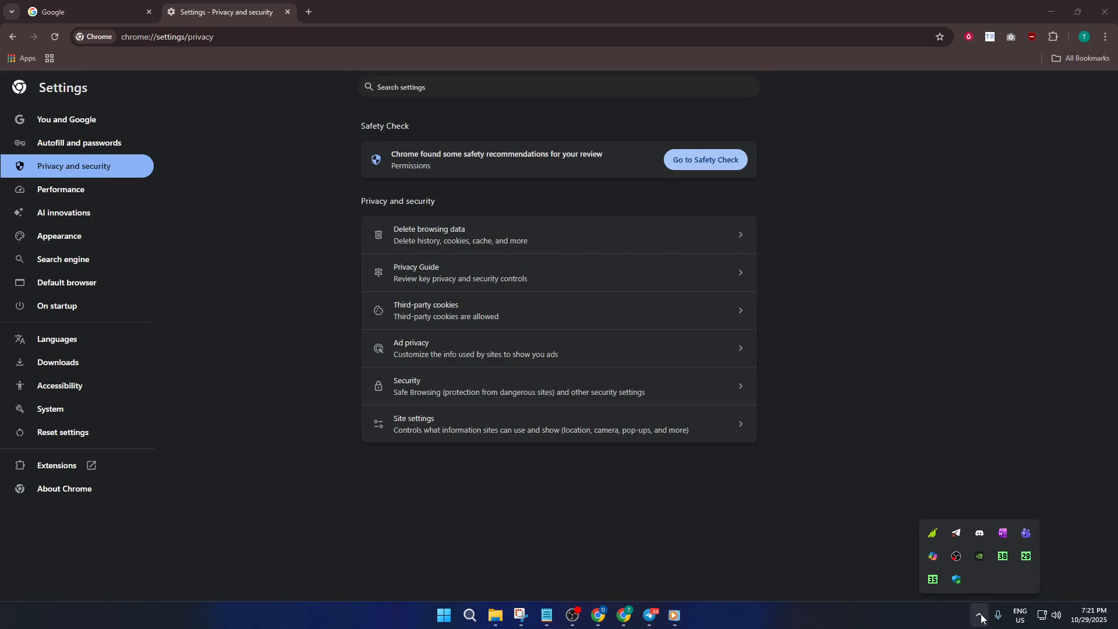
{"action": "left_click", "coordinate": [957, 580]}
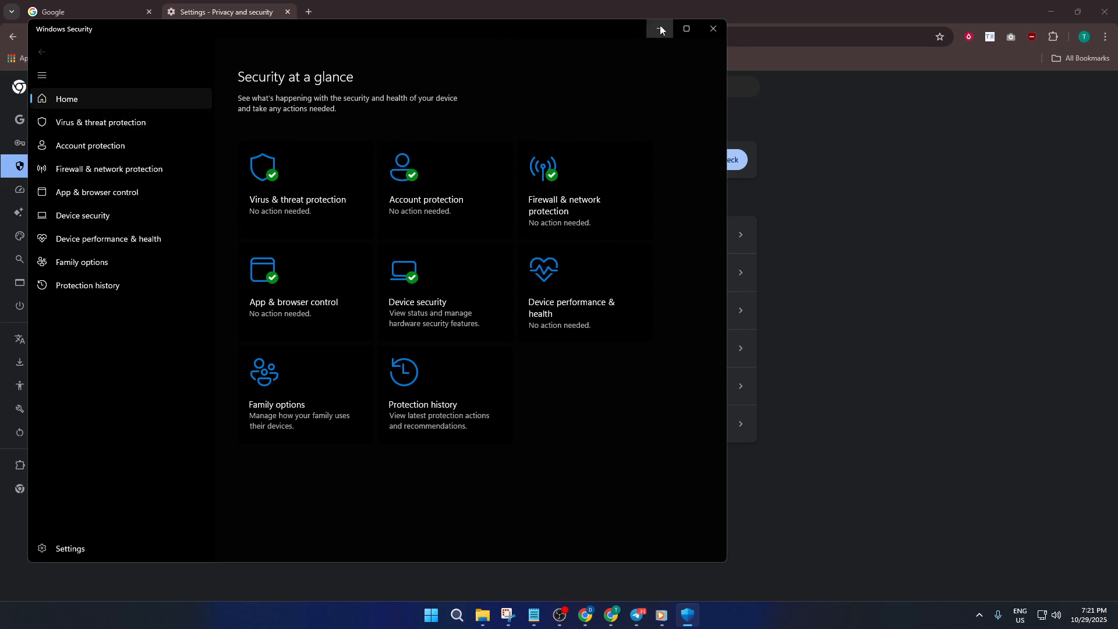
{"action": "left_click", "coordinate": [711, 28]}
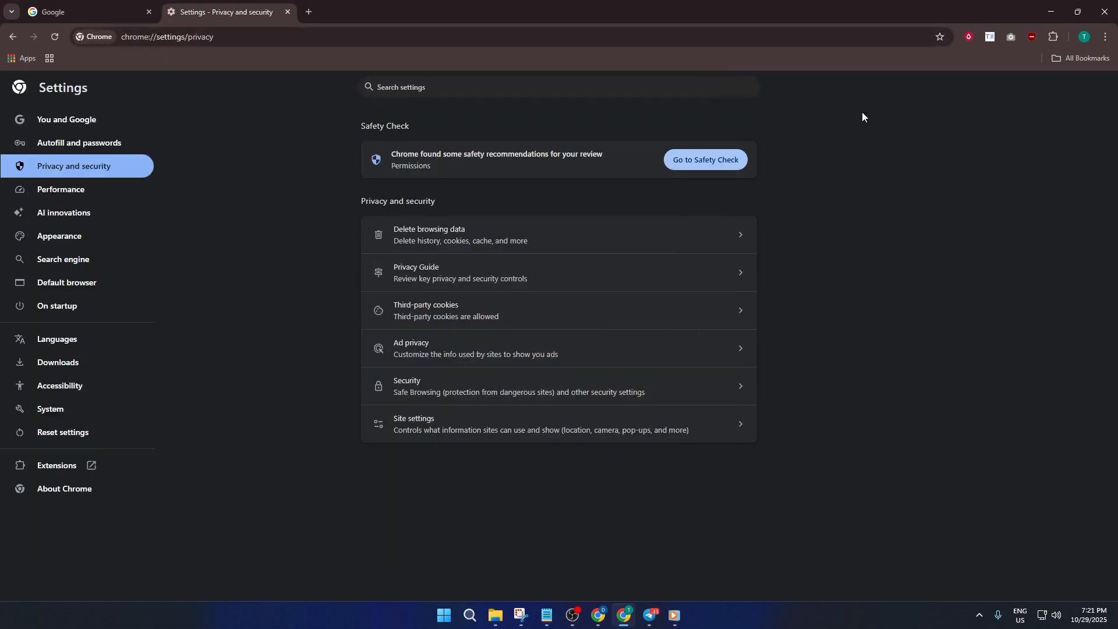
{"action": "left_click", "coordinate": [287, 13]}
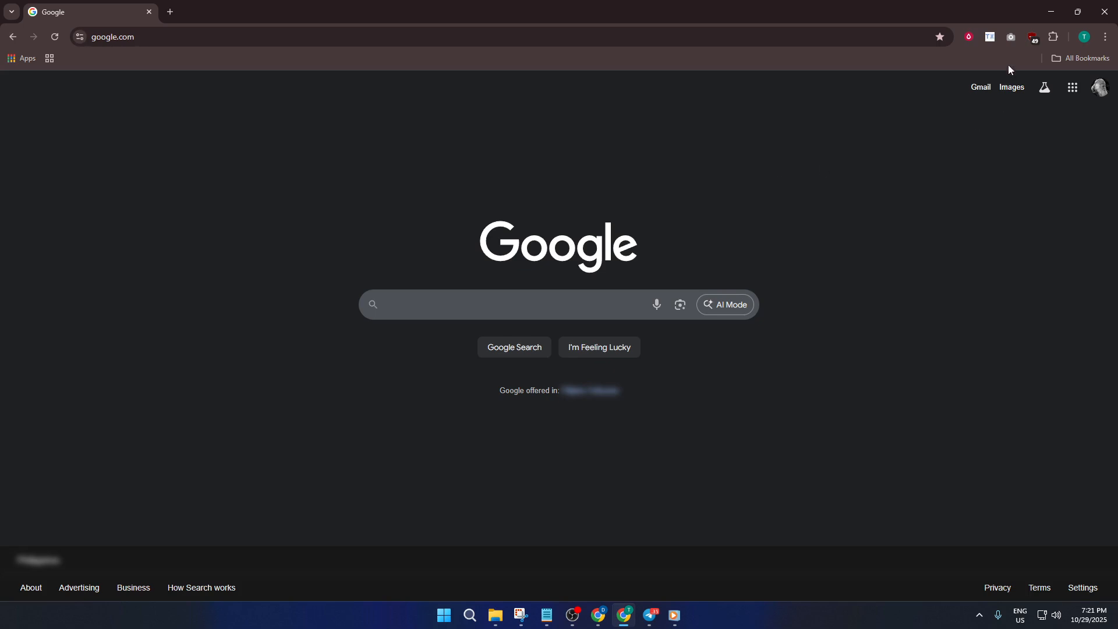
View Chrome's installed extensions and a new Incognito window, then close both
{"action": "left_click", "coordinate": [1055, 40]}
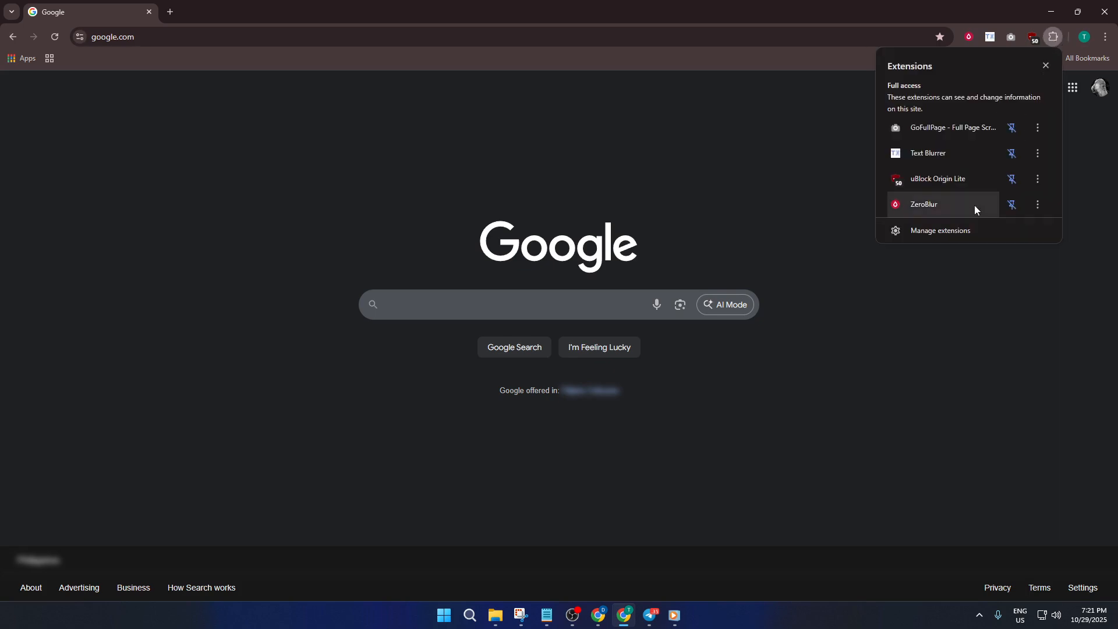
{"action": "left_click", "coordinate": [974, 228]}
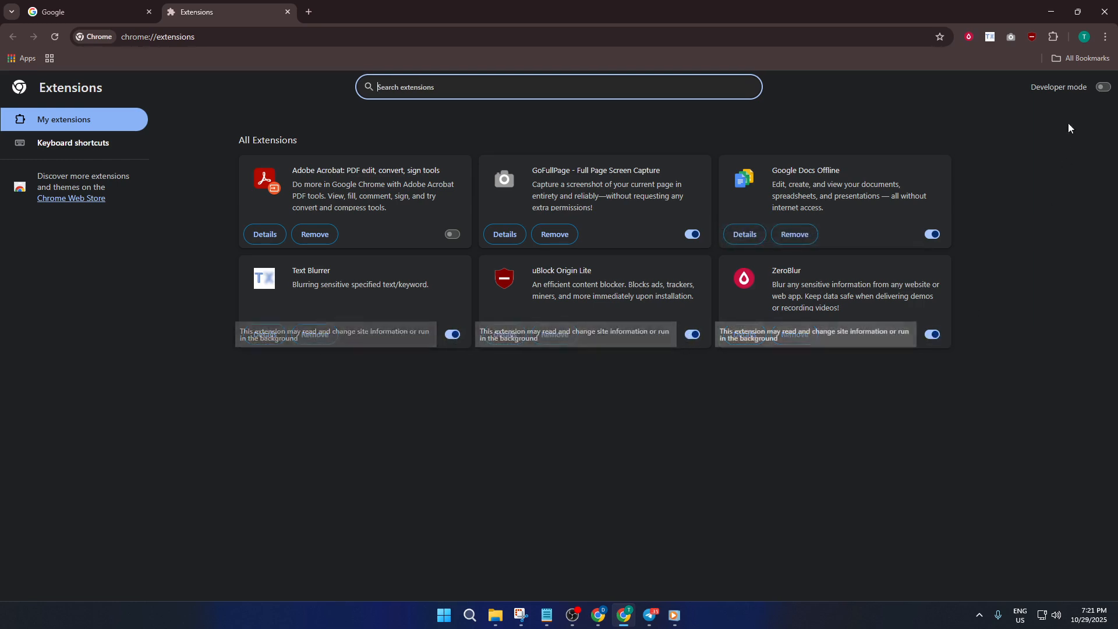
{"action": "left_click", "coordinate": [1105, 37]}
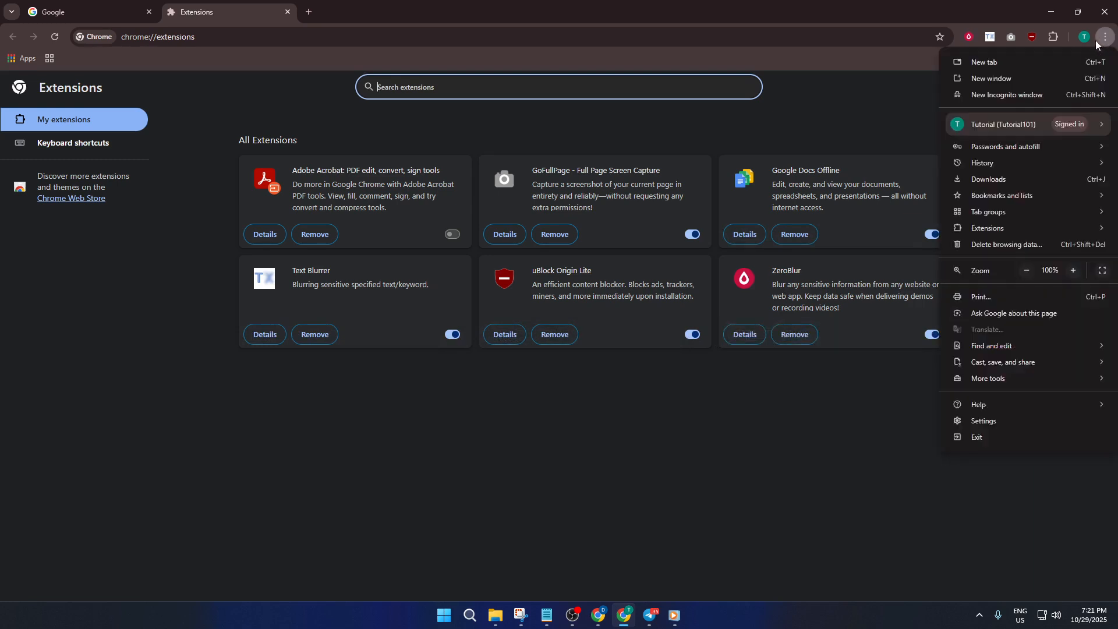
{"action": "left_click", "coordinate": [1011, 98]}
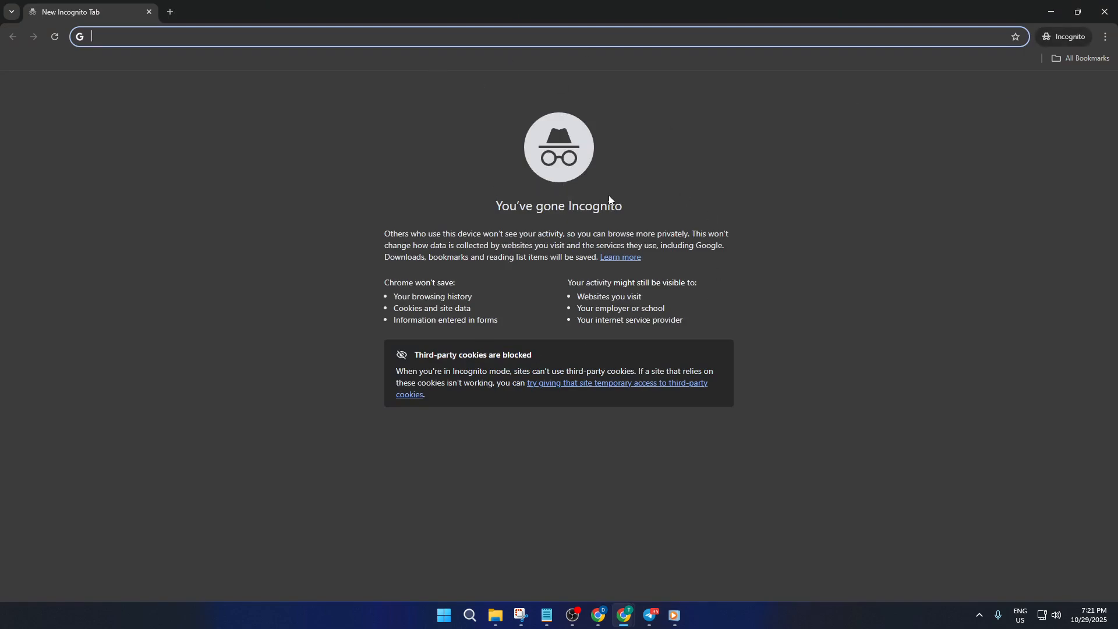
{"action": "left_click", "coordinate": [1104, 11]}
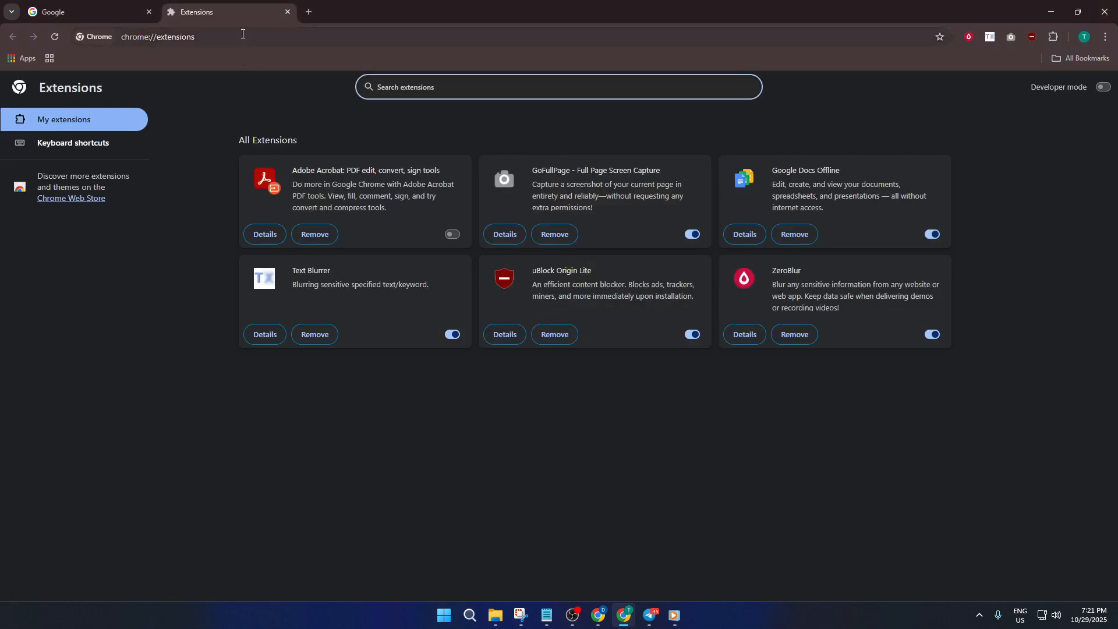
{"action": "left_click", "coordinate": [287, 12]}
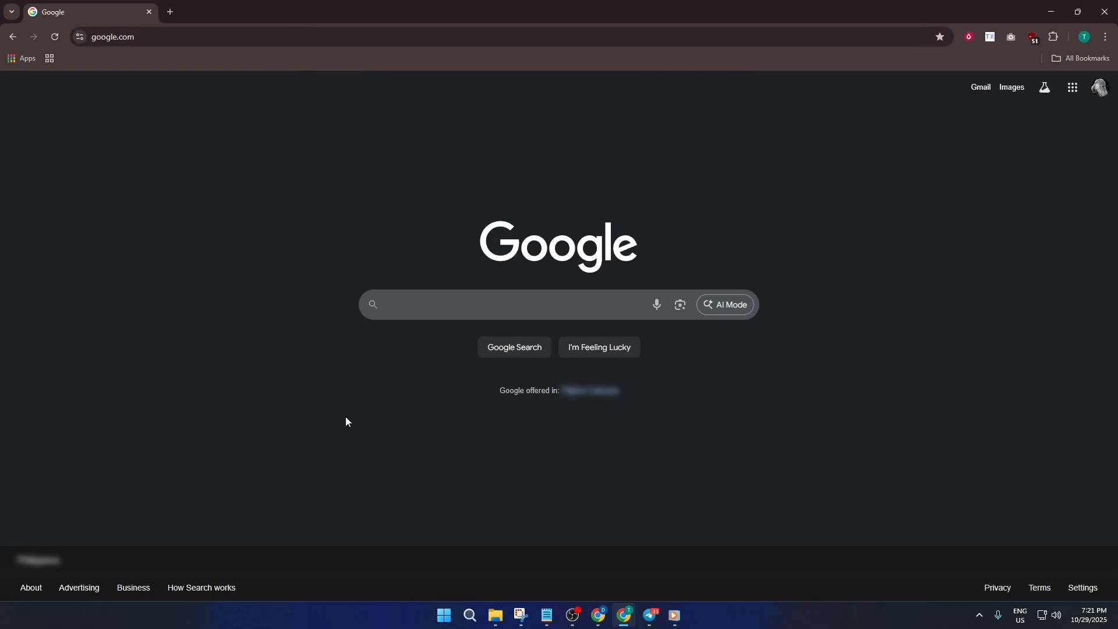
Open a Command Prompt window by running cmd from the Windows Run dialog
{"action": "key", "text": "super+r"}
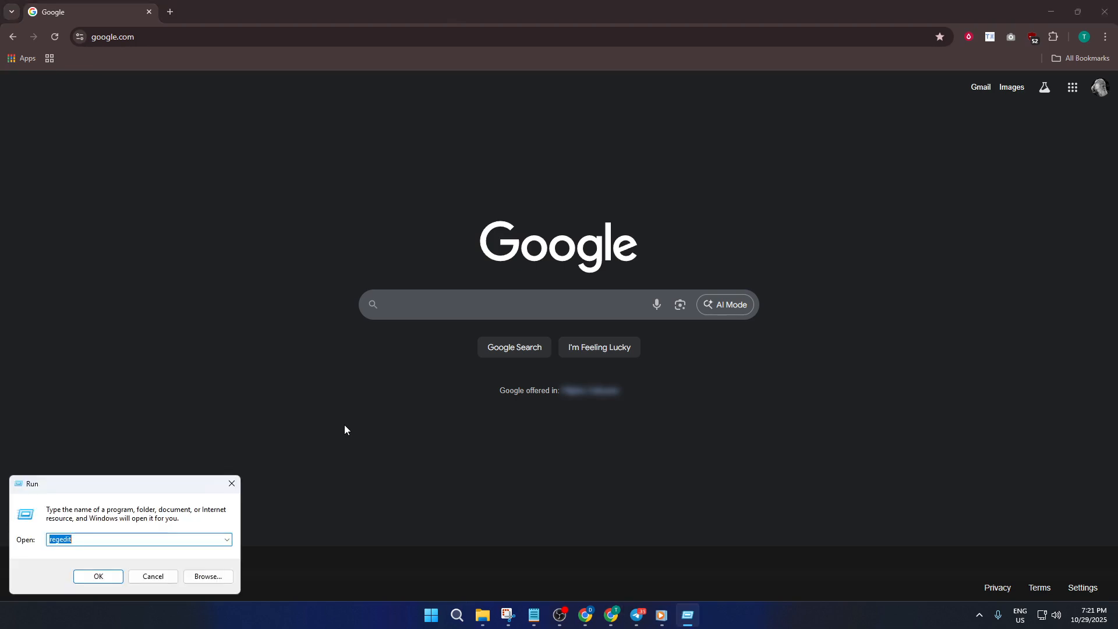
{"action": "left_click", "coordinate": [107, 539]}
{"action": "left_click_drag", "start_coordinate": [77, 539], "coordinate": [51, 539]}
{"action": "type", "text": "calc"}
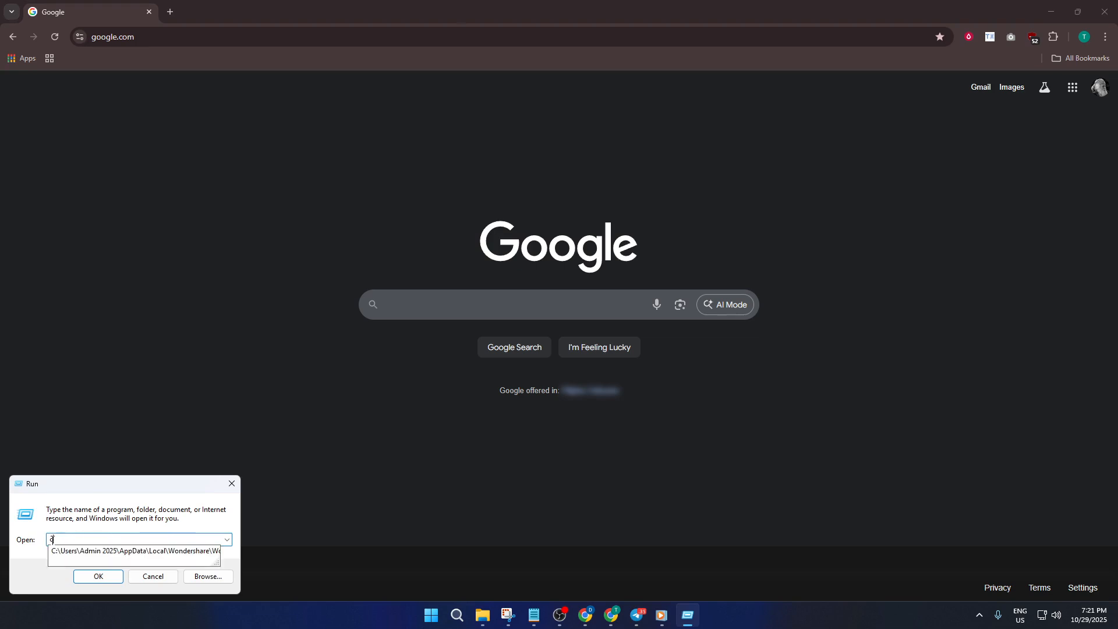
{"action": "key", "text": "Return"}
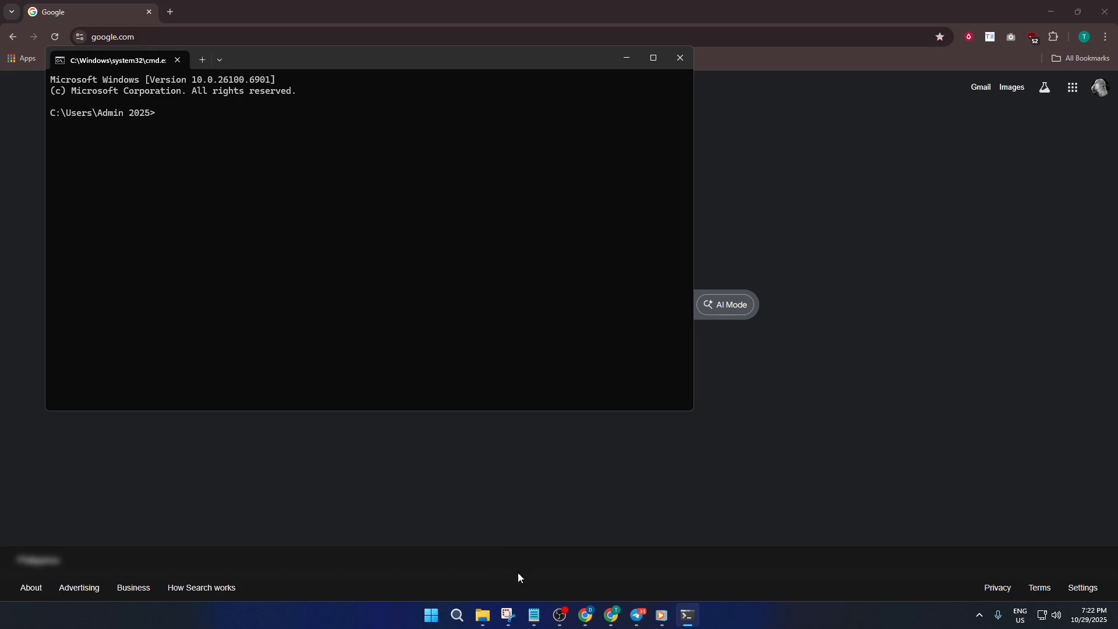
Bring up the Notepad list of network commands and run its first one, ipconfig /release, in Command Prompt
{"action": "left_click", "coordinate": [532, 614]}
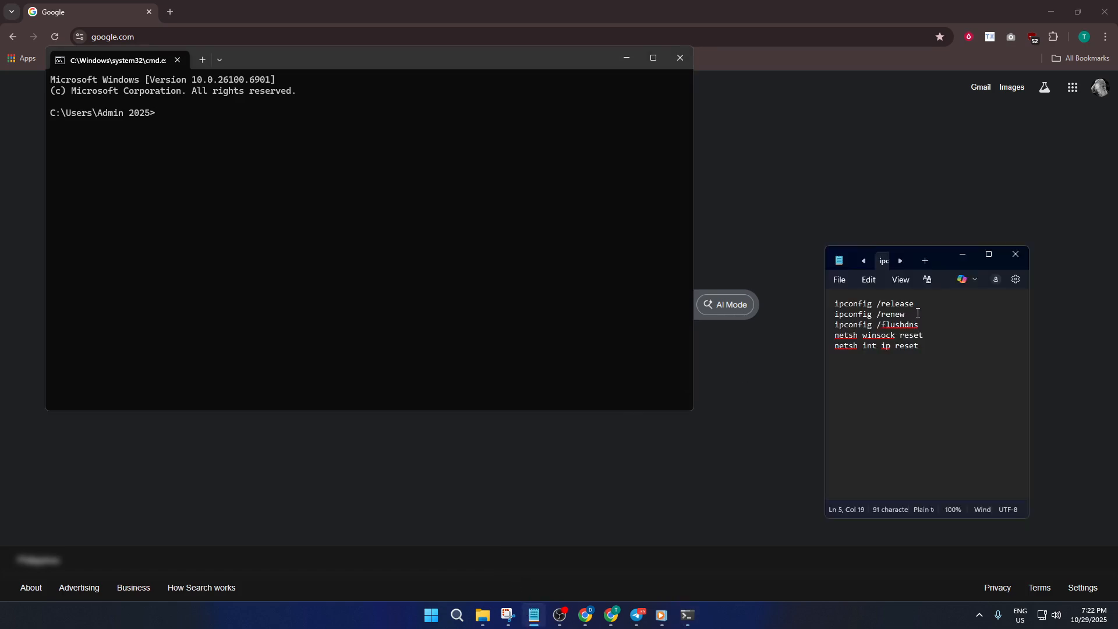
{"action": "left_click_drag", "start_coordinate": [925, 304], "coordinate": [822, 307]}
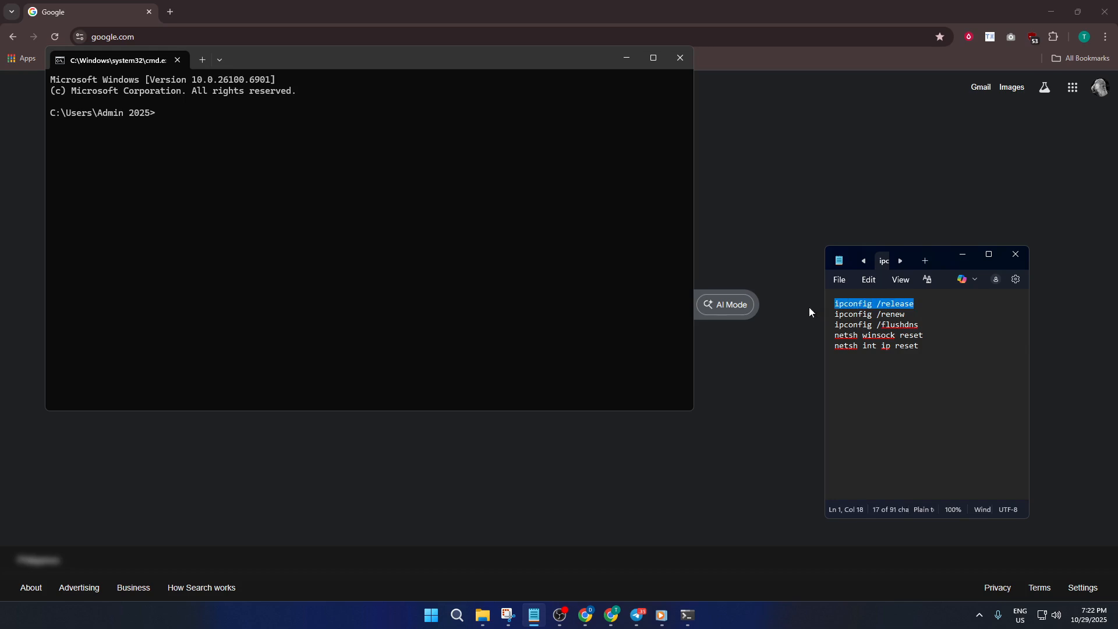
{"action": "left_click", "coordinate": [236, 110]}
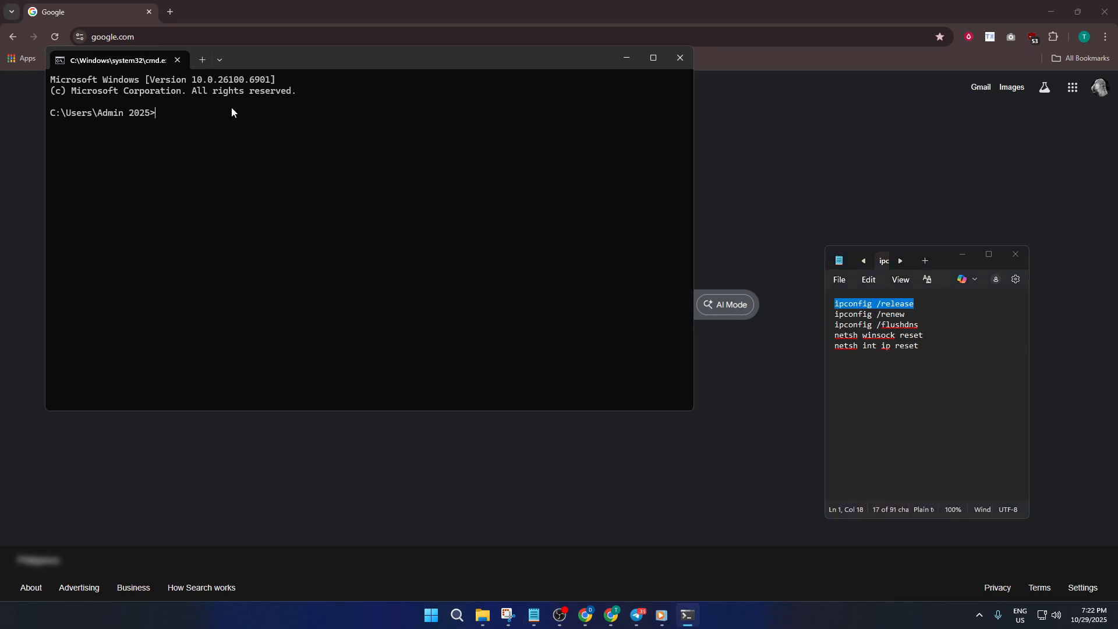
{"action": "type", "text": "ipconfig /release"}
{"action": "key", "text": "Return"}
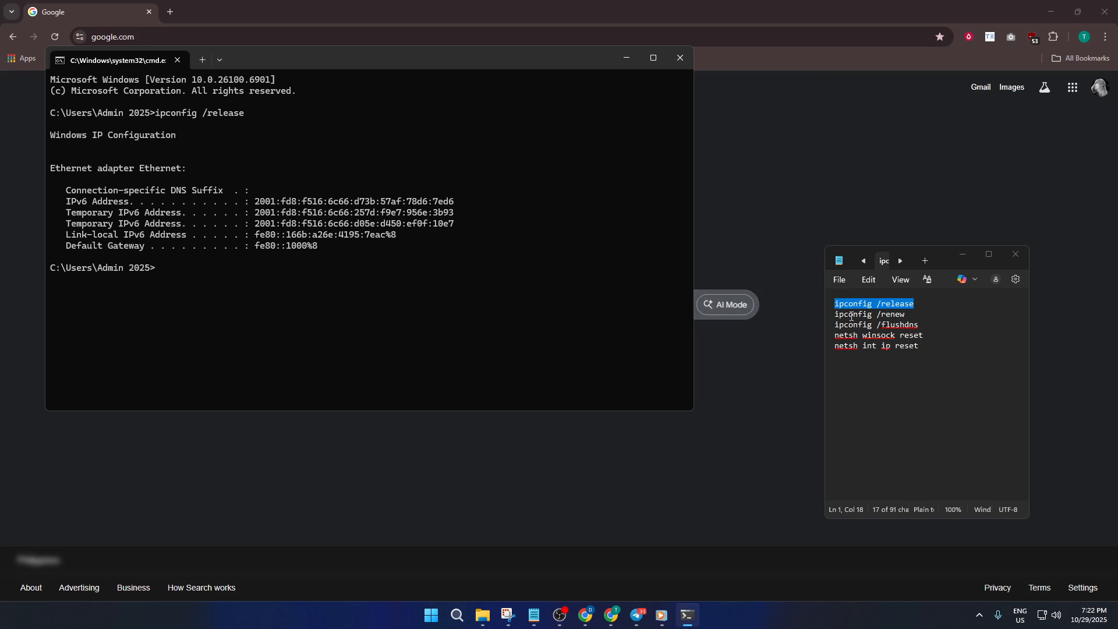
Copy ipconfig /renew from the Notepad list and run it in Command Prompt to renew the IP address
{"action": "left_click_drag", "start_coordinate": [902, 314], "coordinate": [817, 310]}
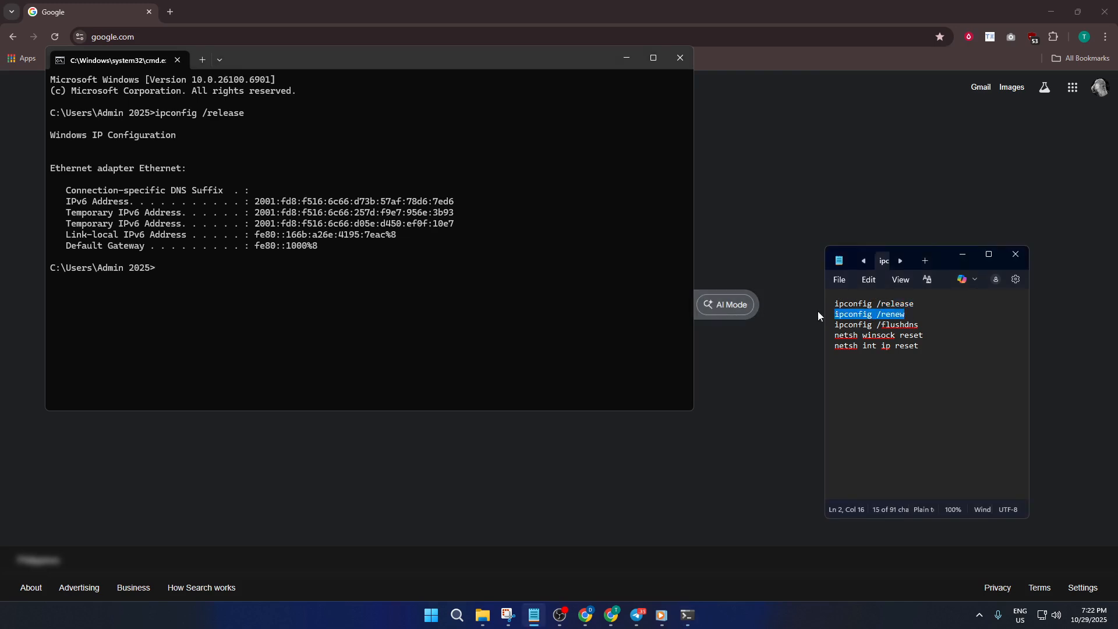
{"action": "left_click", "coordinate": [274, 269]}
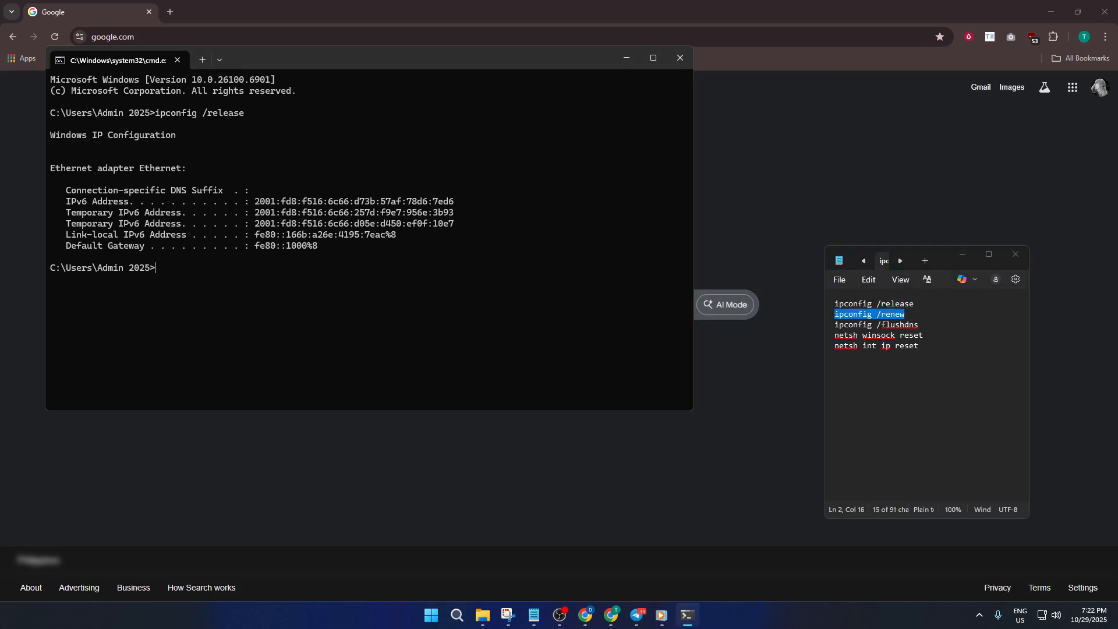
{"action": "type", "text": "ipconfig /renew"}
{"action": "key", "text": "Return"}
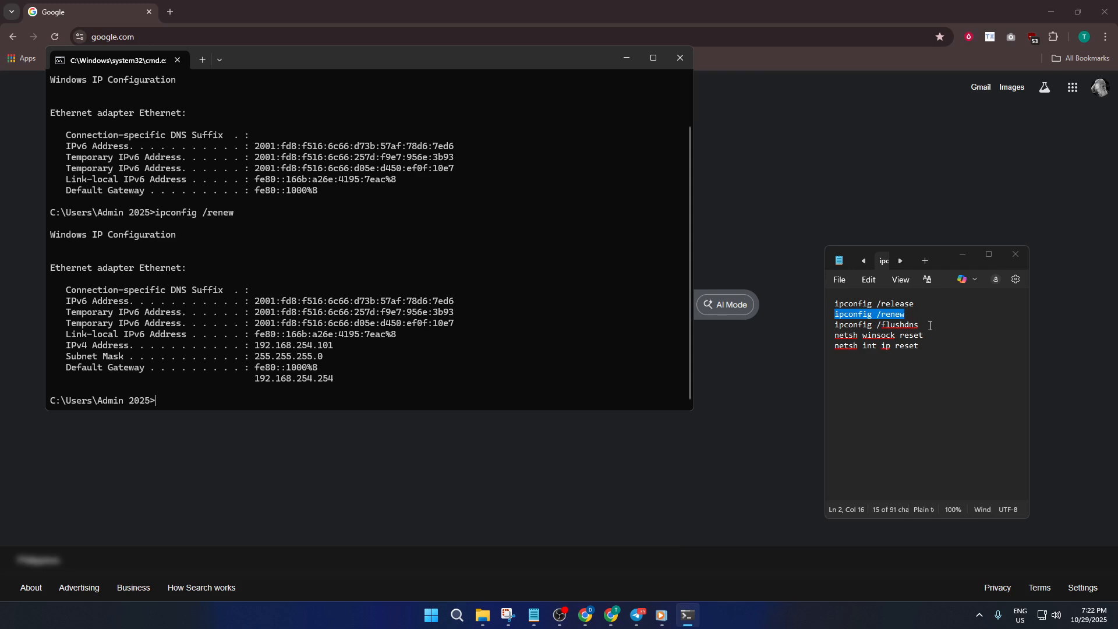
Flush the DNS cache by copying ipconfig /flushdns from the notes and running it in Command Prompt
{"action": "left_click_drag", "start_coordinate": [919, 325], "coordinate": [837, 325]}
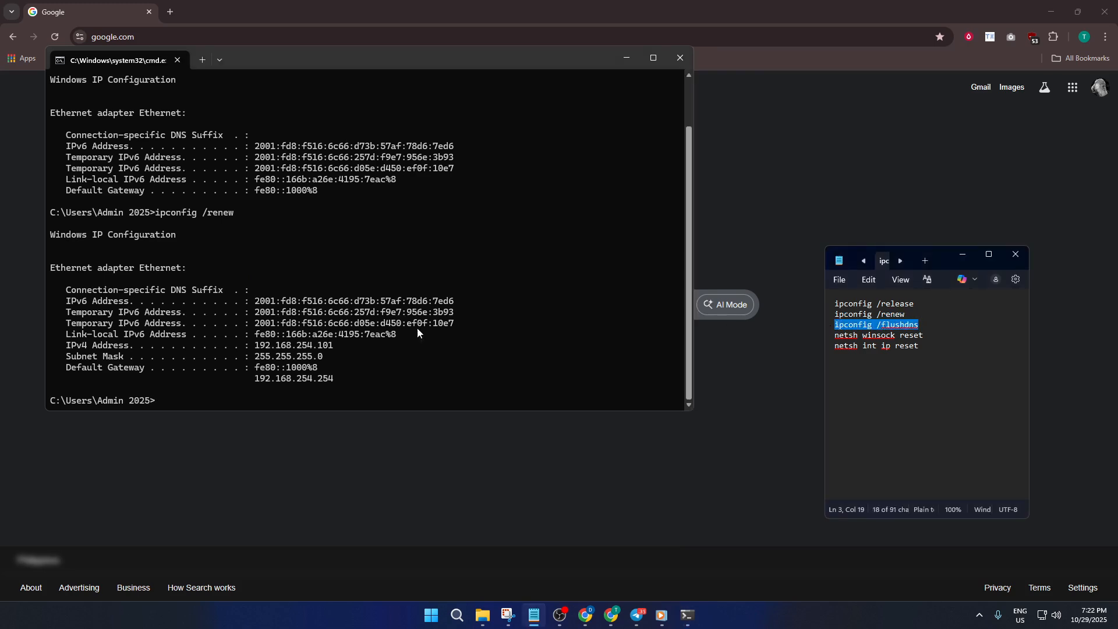
{"action": "left_click", "coordinate": [240, 390]}
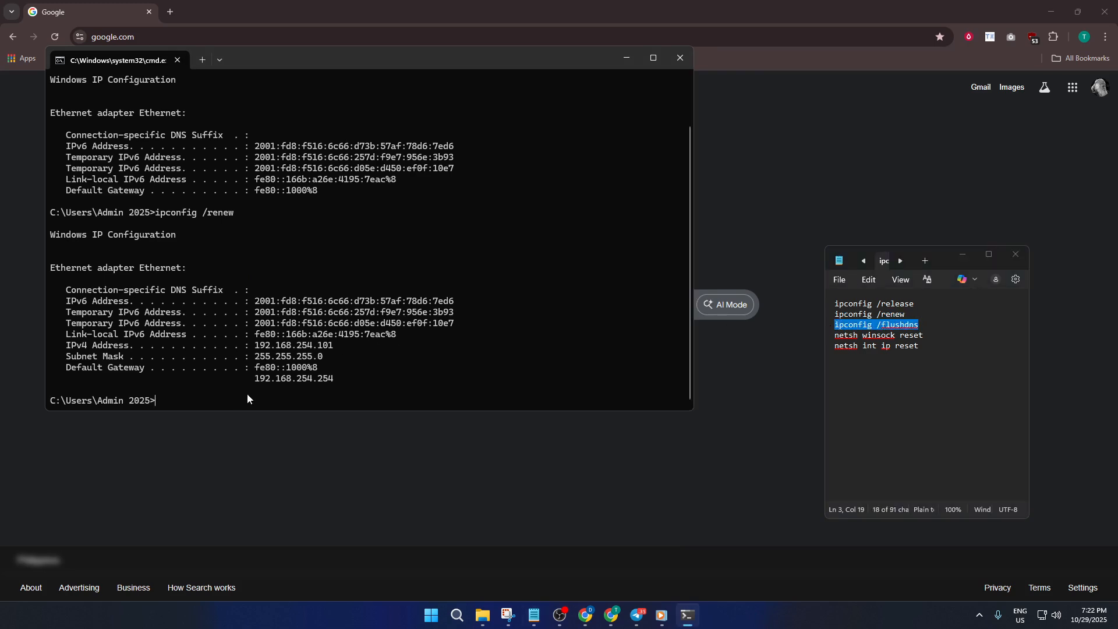
{"action": "type", "text": "ipconfig /flushdns"}
{"action": "key", "text": "Return"}
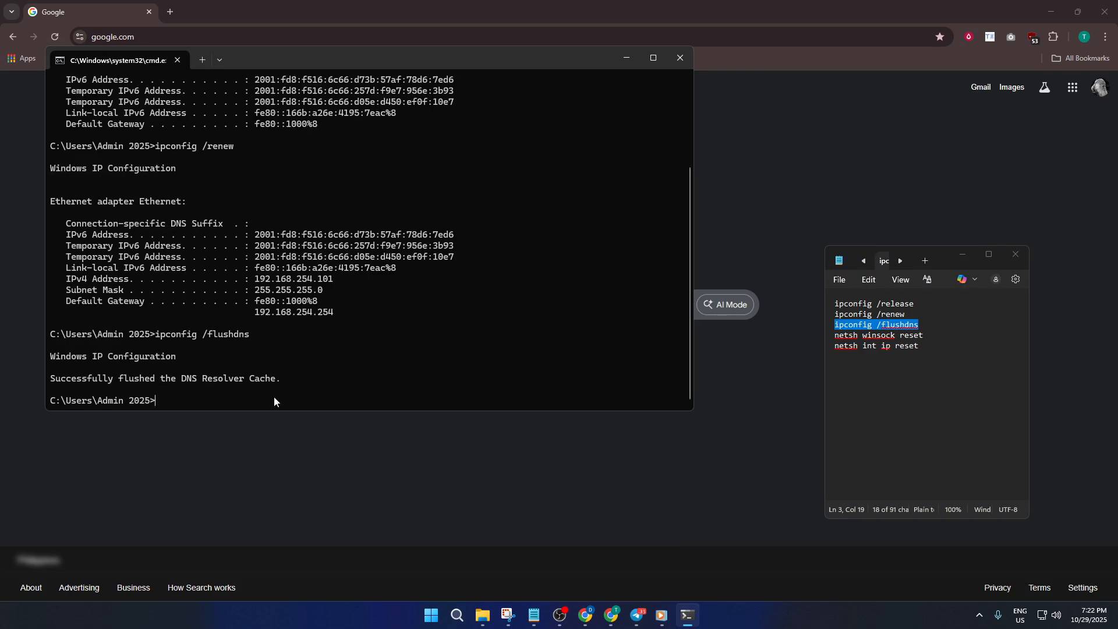
Try to reset Winsock by copying netsh winsock reset from the notes into Command Prompt and running it
{"action": "left_click_drag", "start_coordinate": [924, 336], "coordinate": [834, 336]}
{"action": "key", "text": "ctrl+c"}
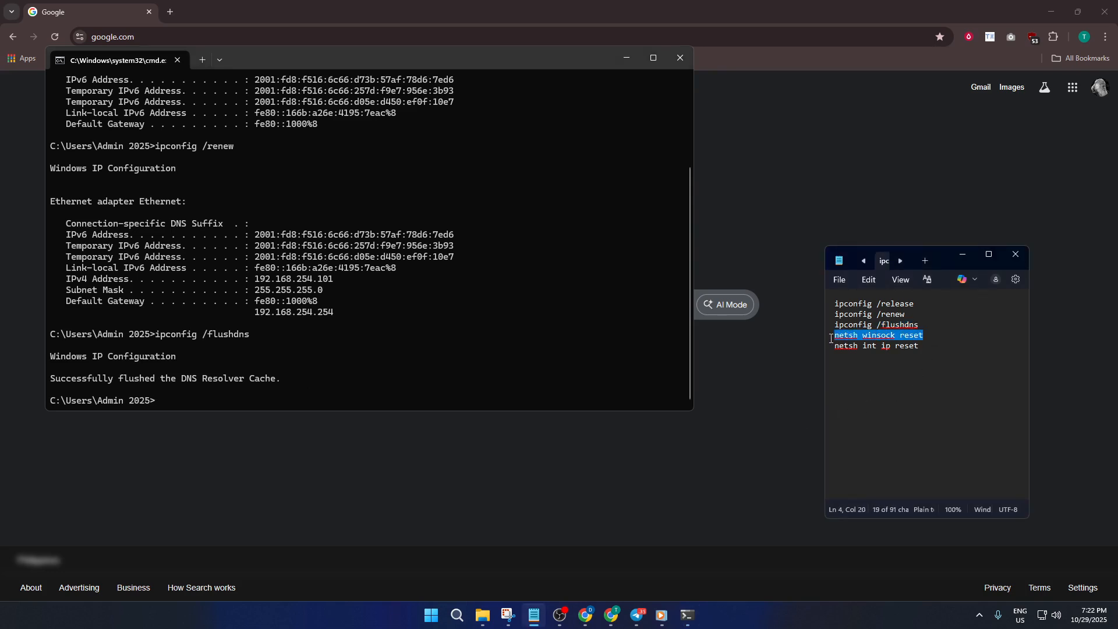
{"action": "left_click", "coordinate": [216, 397]}
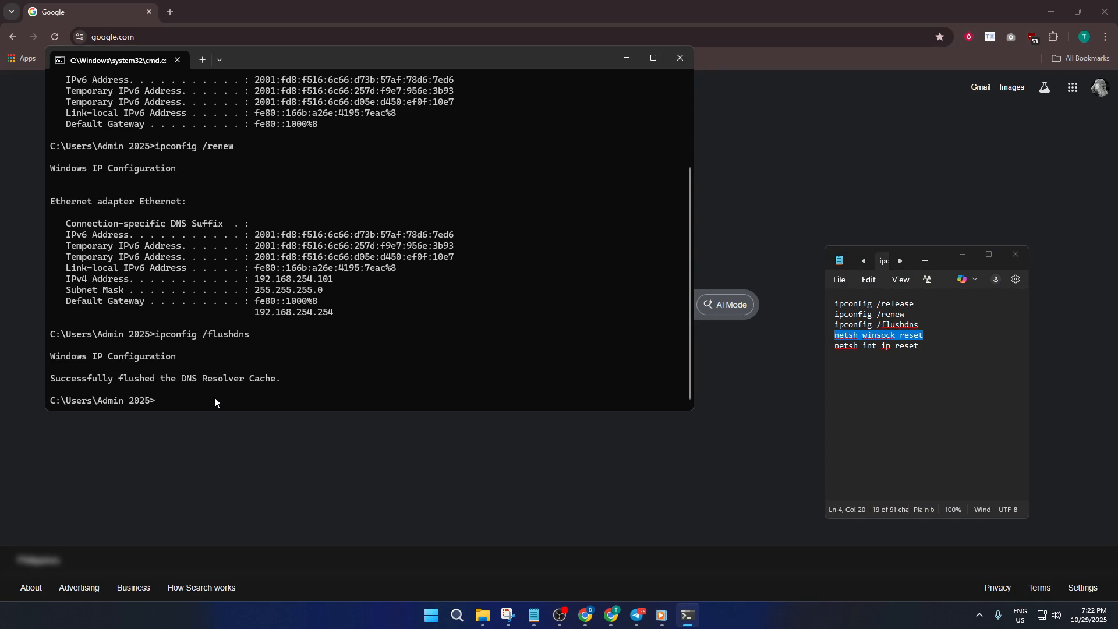
{"action": "key", "text": "ctrl+v"}
{"action": "key", "text": "Return"}
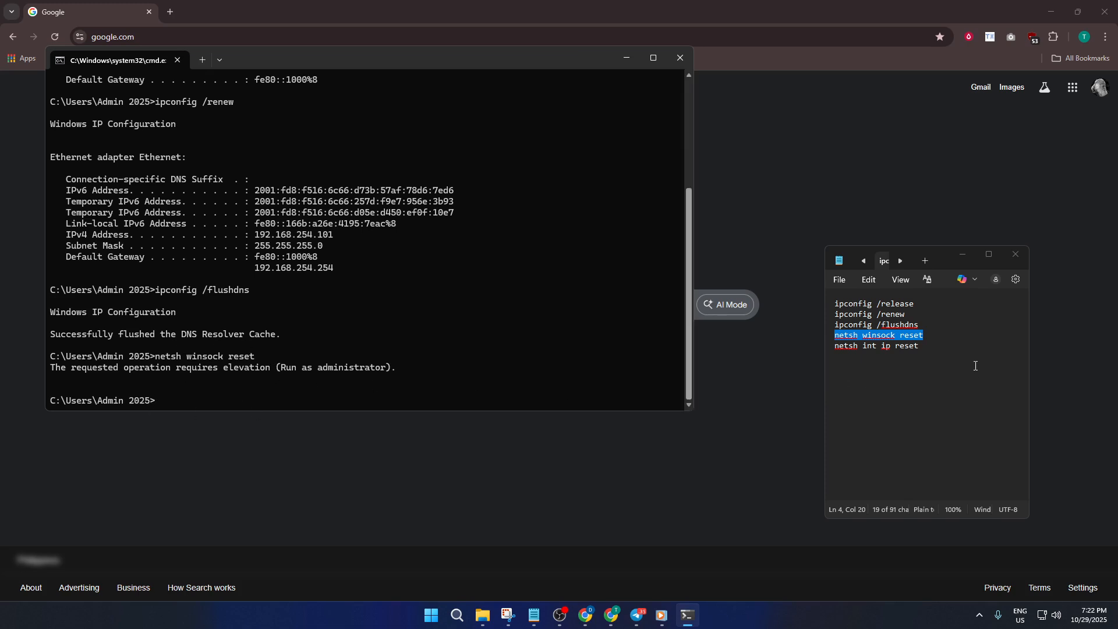
Try to reset the TCP/IP stack by running netsh int ip reset from the notes, and review the Command Prompt output
{"action": "left_click_drag", "start_coordinate": [925, 347], "coordinate": [816, 352]}
{"action": "key", "text": "ctrl+c"}
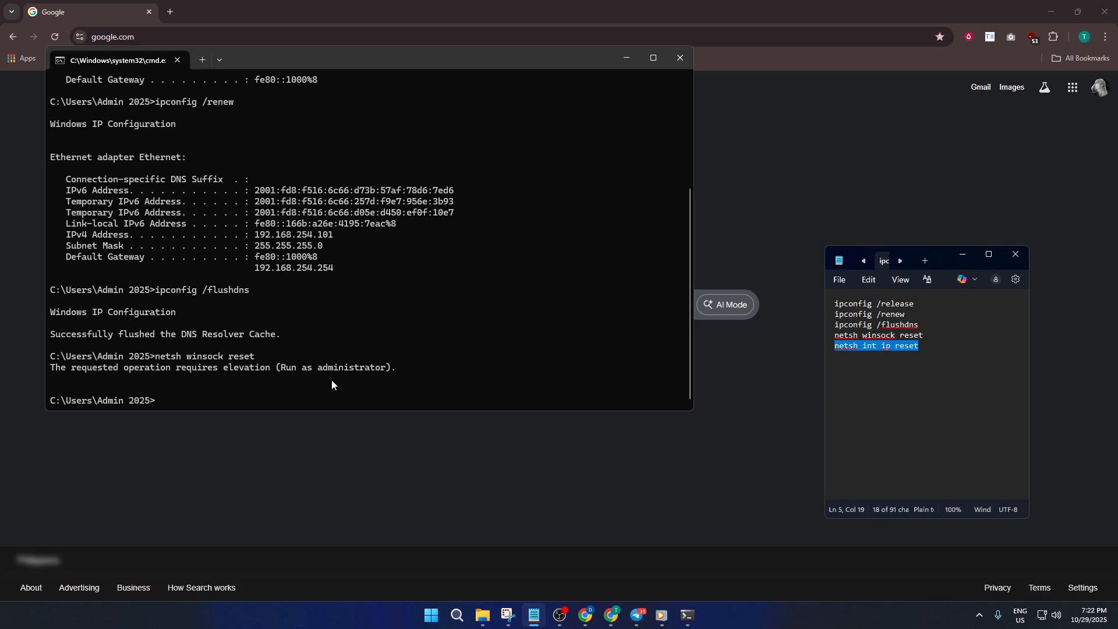
{"action": "left_click", "coordinate": [251, 395]}
{"action": "key", "text": "ctrl+v"}
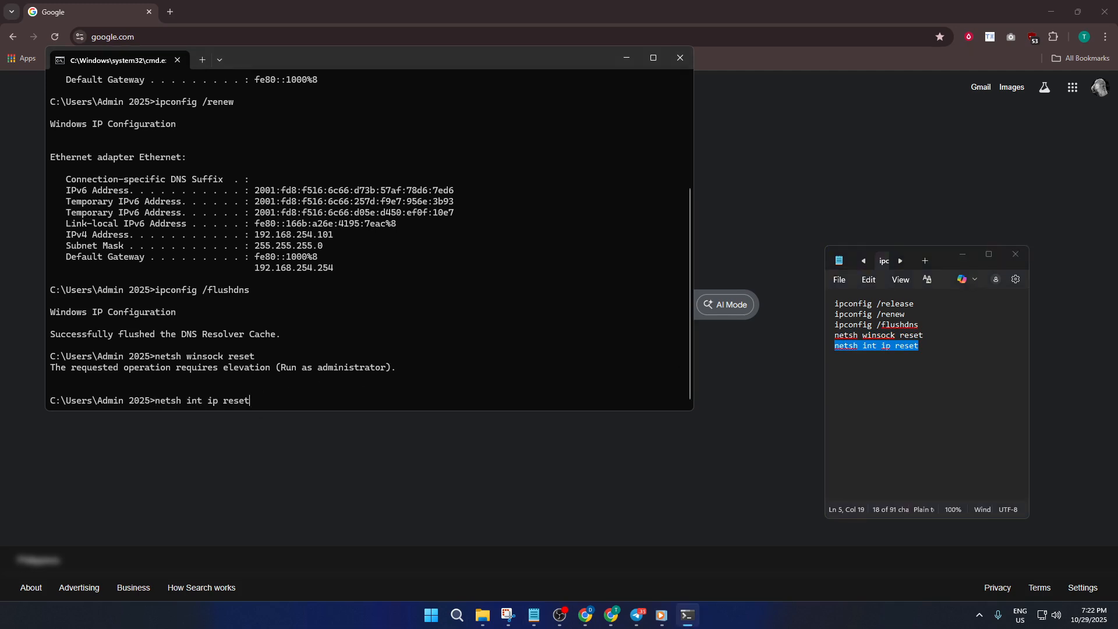
{"action": "key", "text": "Return"}
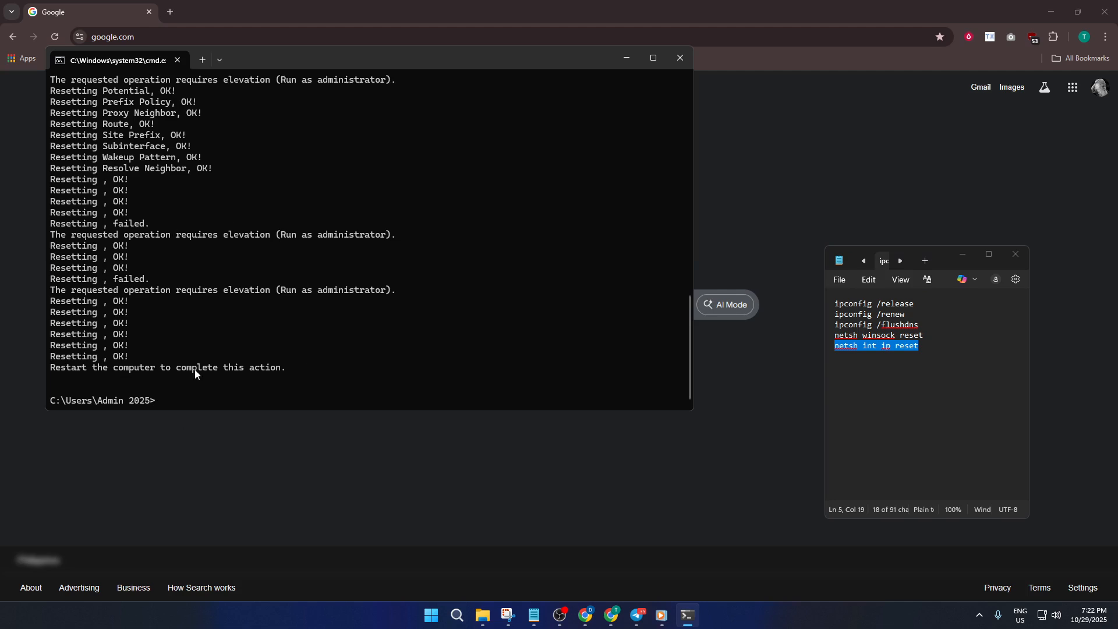
{"action": "scroll", "coordinate": [180, 303], "scroll_direction": "up", "scroll_amount": 12}
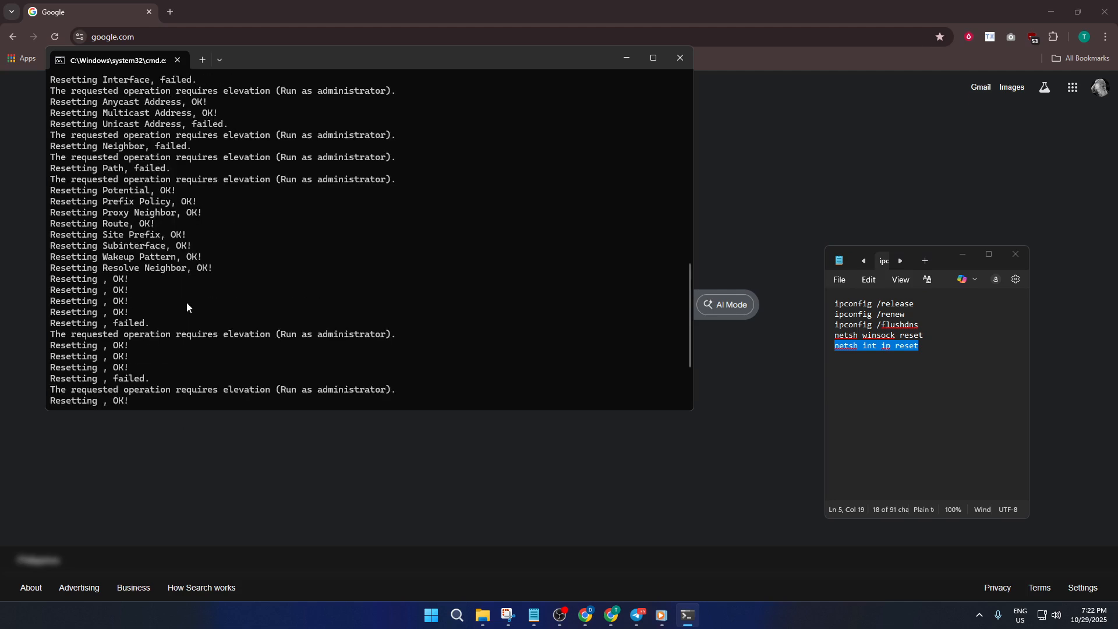
{"action": "scroll", "coordinate": [284, 294], "scroll_direction": "up", "scroll_amount": 7}
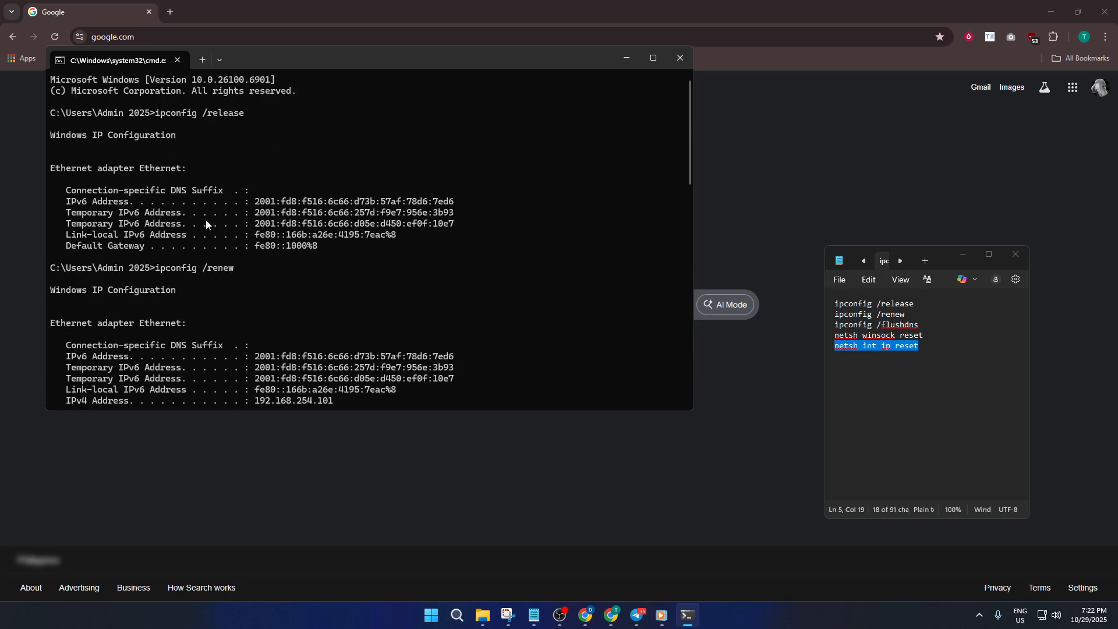
{"action": "scroll", "coordinate": [366, 256], "scroll_direction": "down", "scroll_amount": 19}
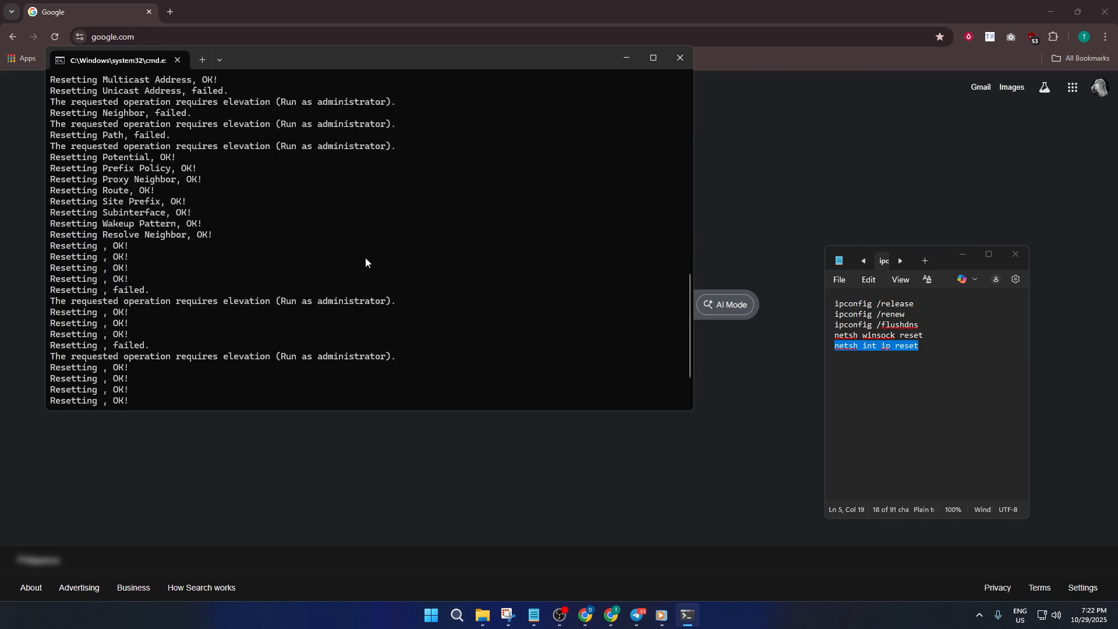